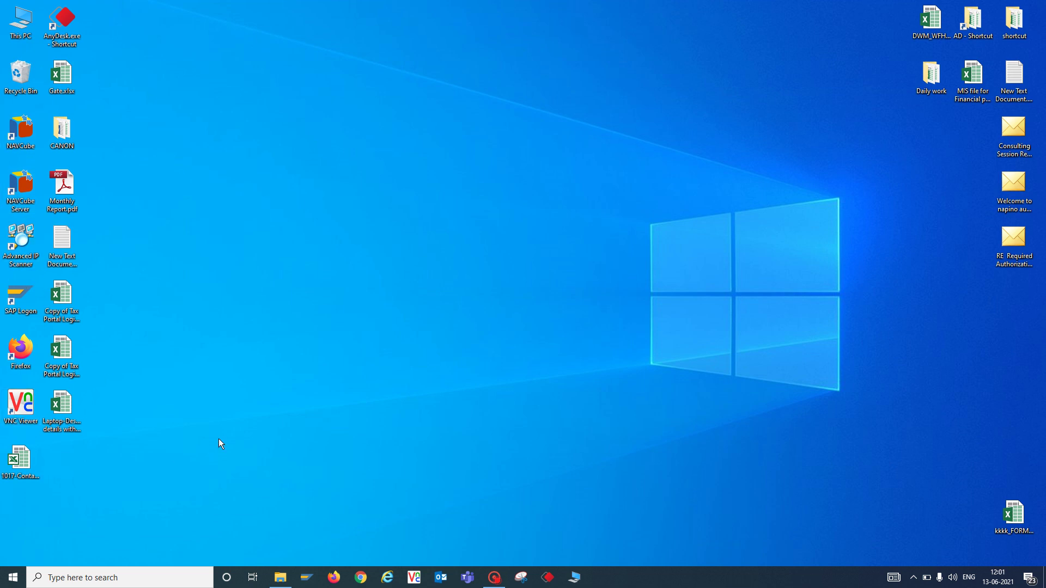
Launch Outlook from the taskbar and let it load the Inbox message list.
click(441, 577)
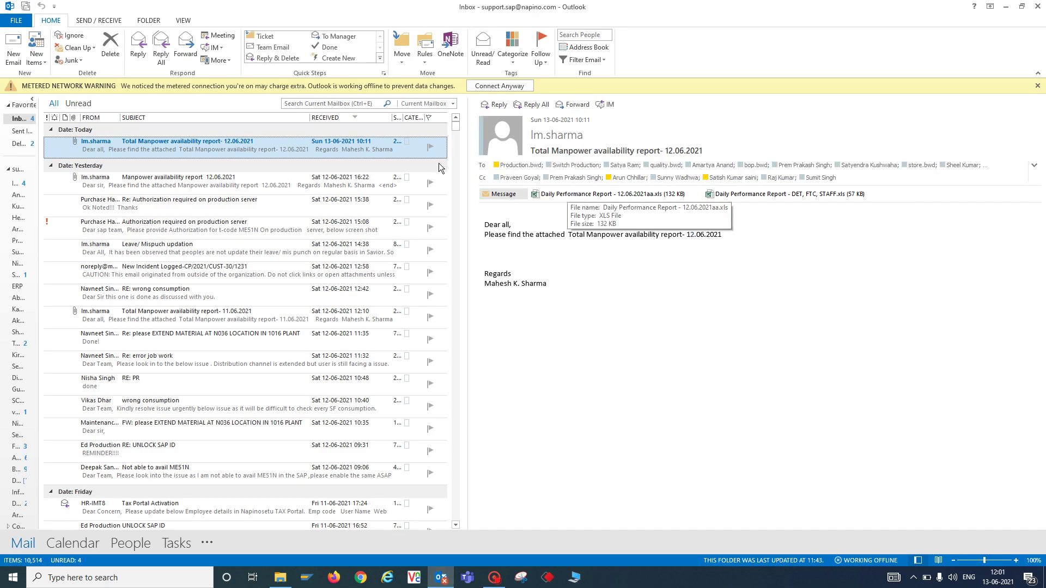
Start the Import and Export wizard from Outlook's Advanced options and choose Export to a file.
click(16, 21)
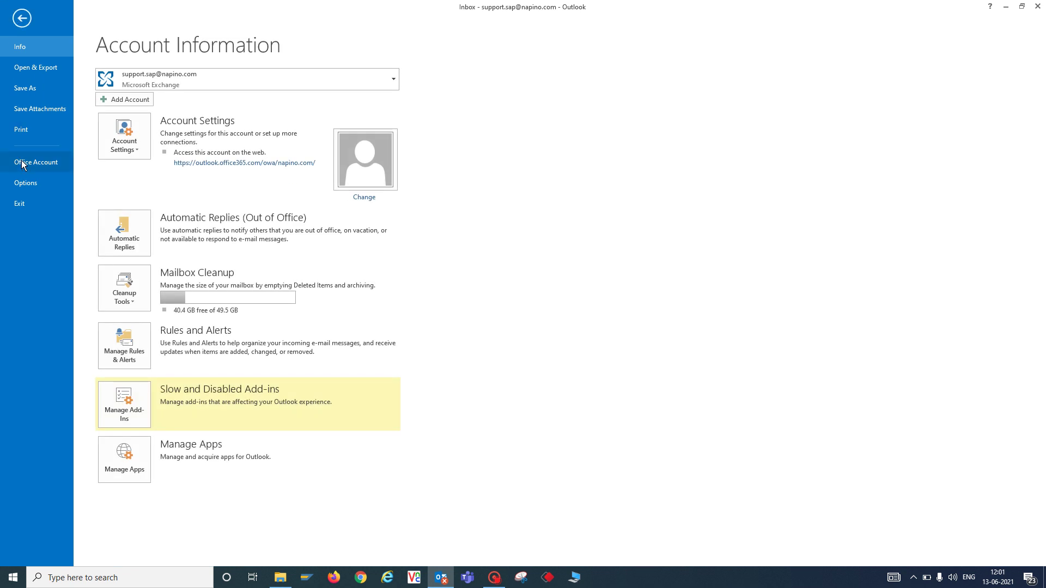
click(25, 183)
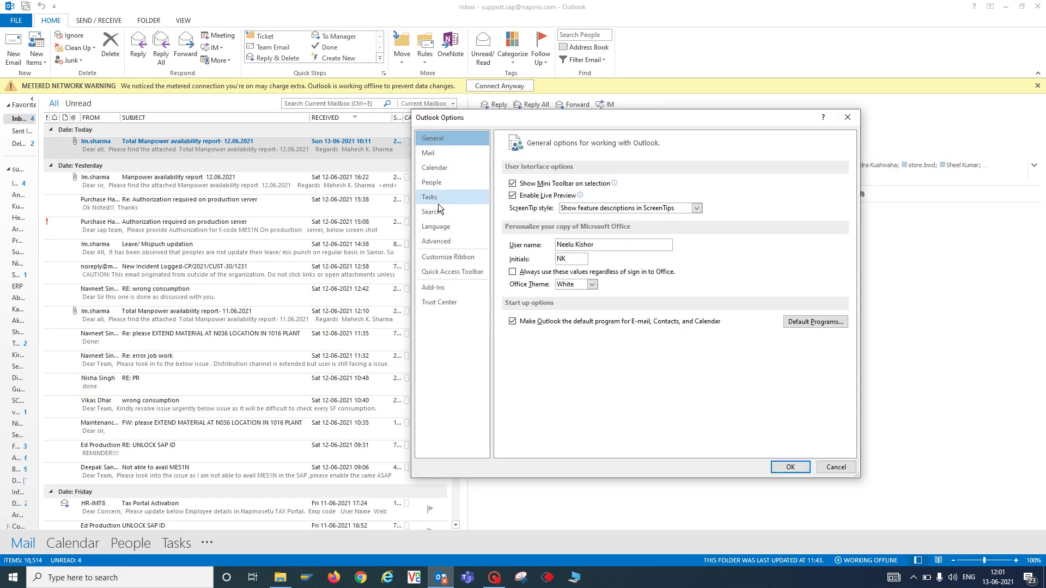
click(451, 247)
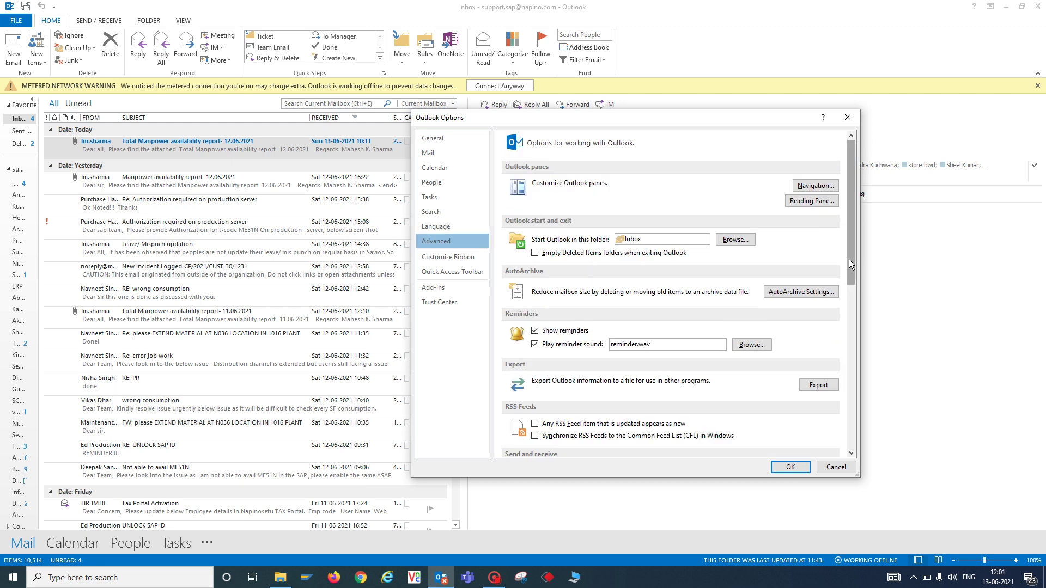
click(818, 385)
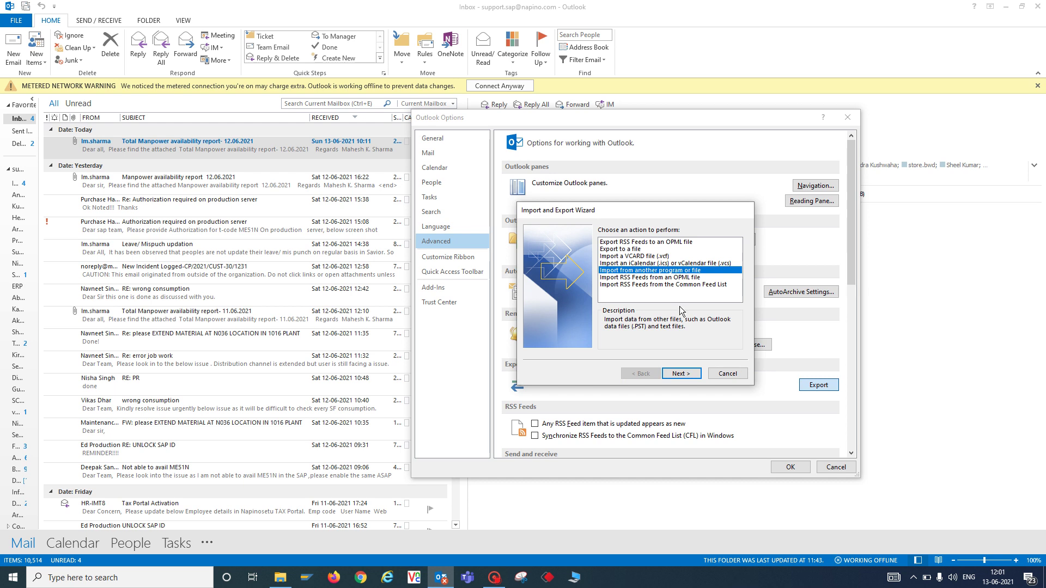
click(635, 250)
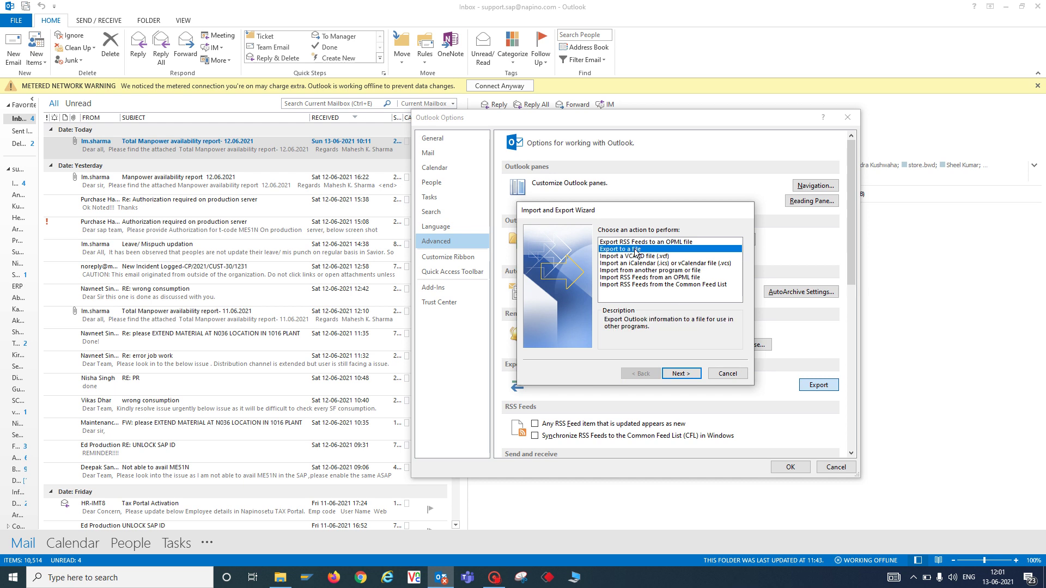
click(680, 374)
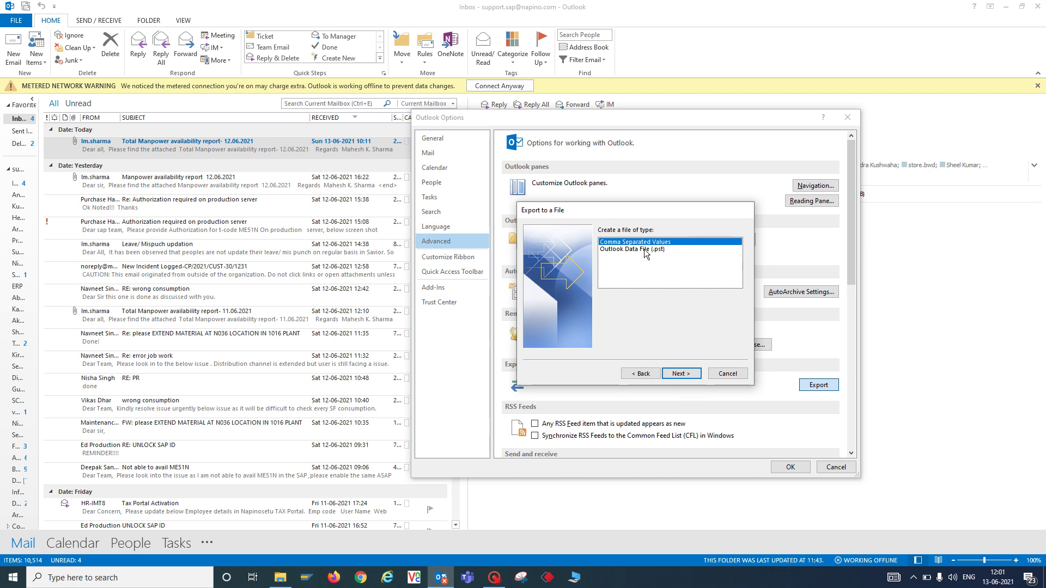
Choose Outlook Data File (.pst) and export the whole account folder with subfolders included.
click(642, 249)
click(681, 374)
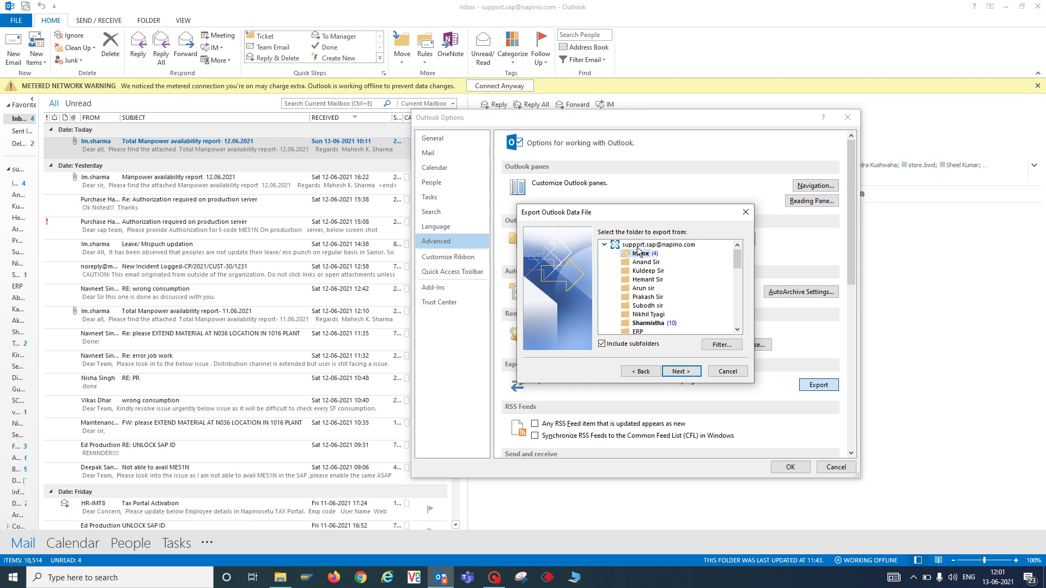
click(638, 247)
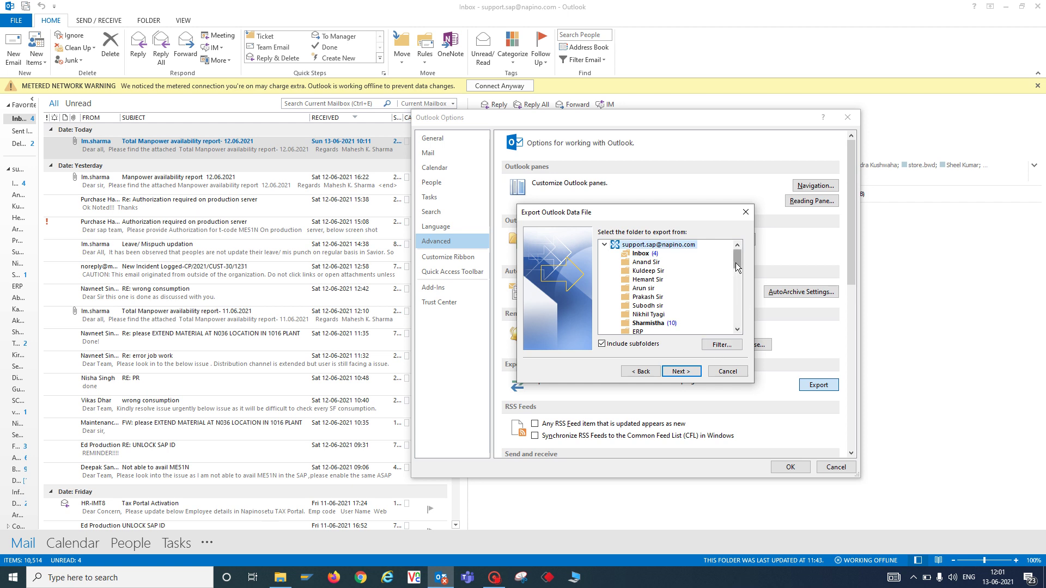
drag(736, 263, 736, 265)
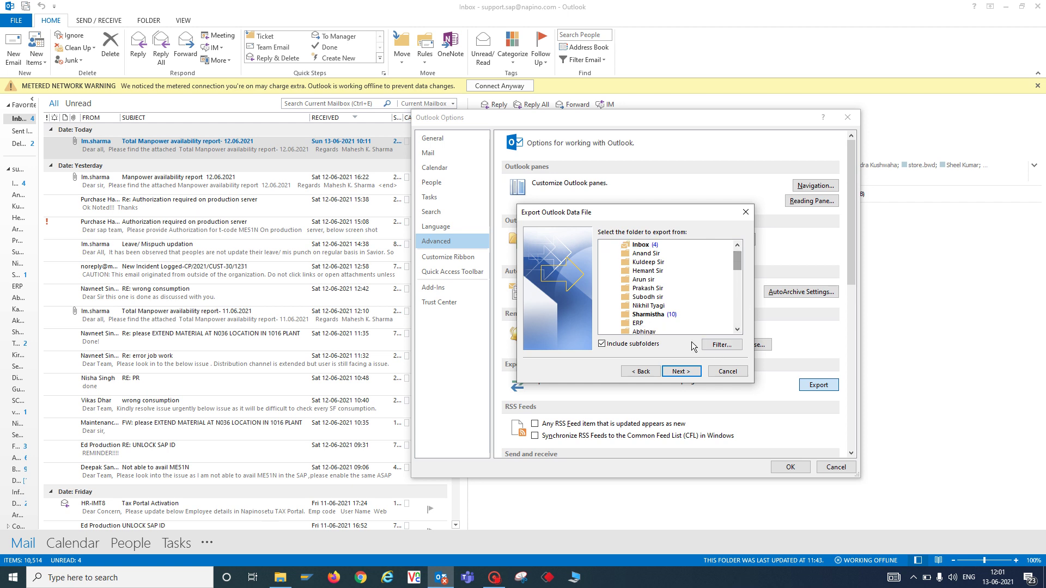
click(681, 371)
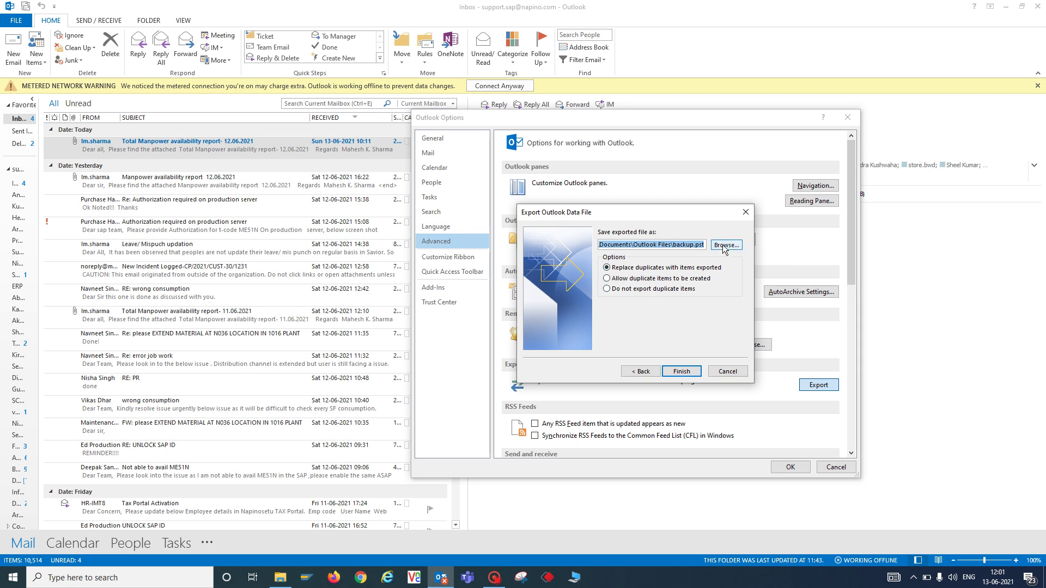
Browse to the Recovery Image (D:) drive as the backup save location.
click(724, 249)
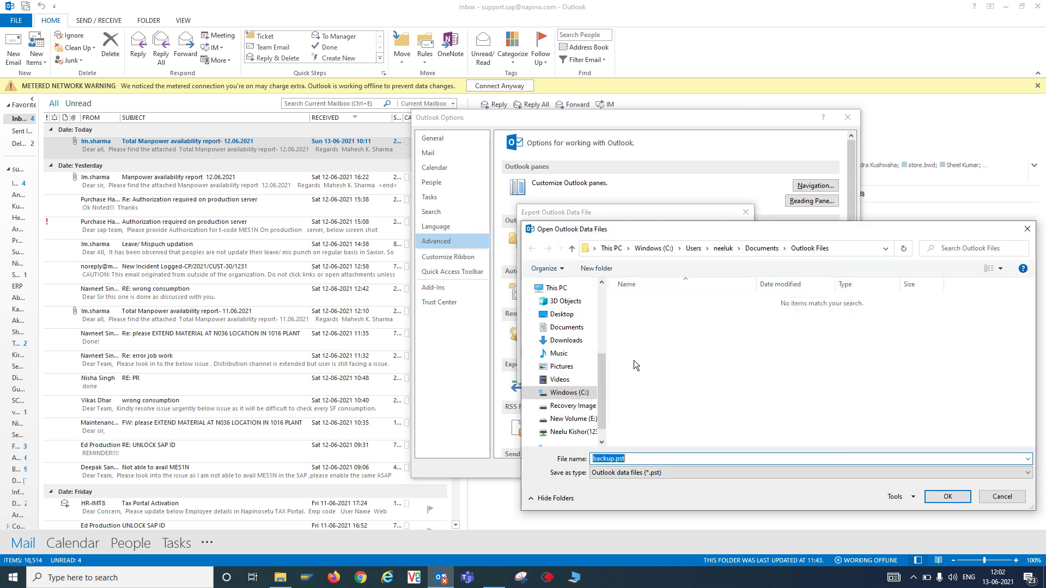
click(556, 287)
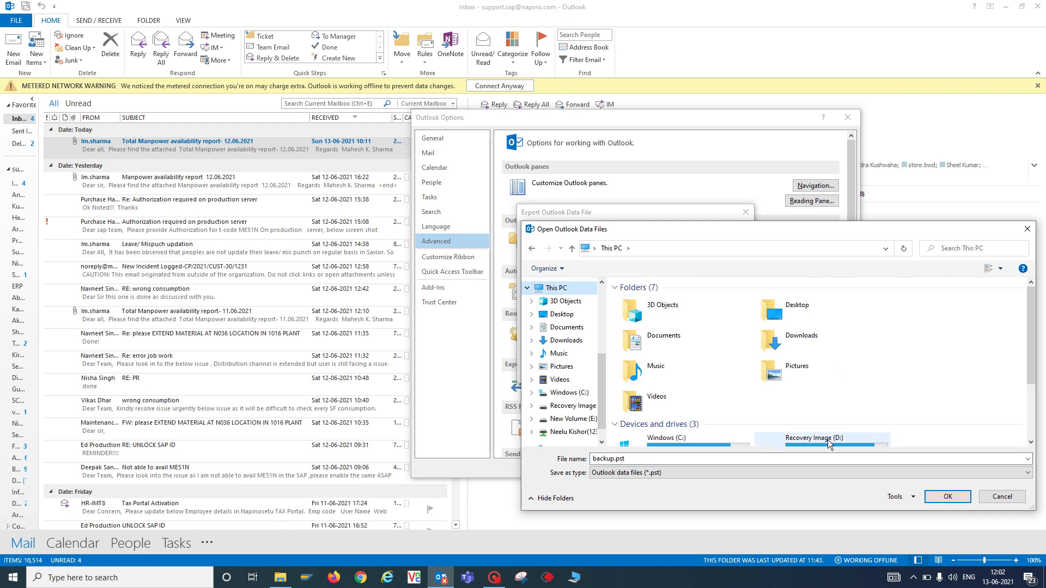
double_click(828, 440)
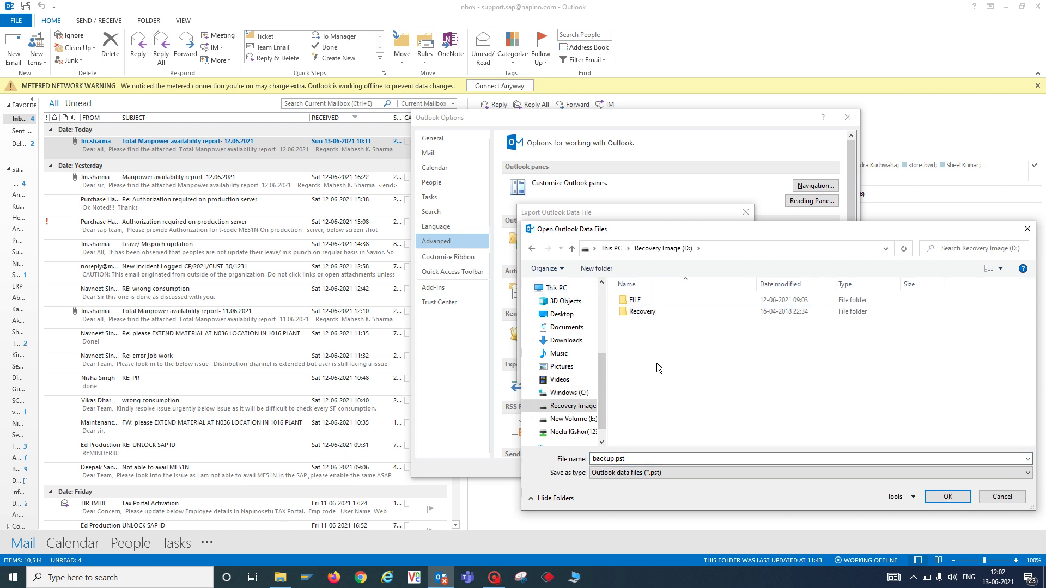
Change the backup file name to backup_130621.pst.
click(610, 459)
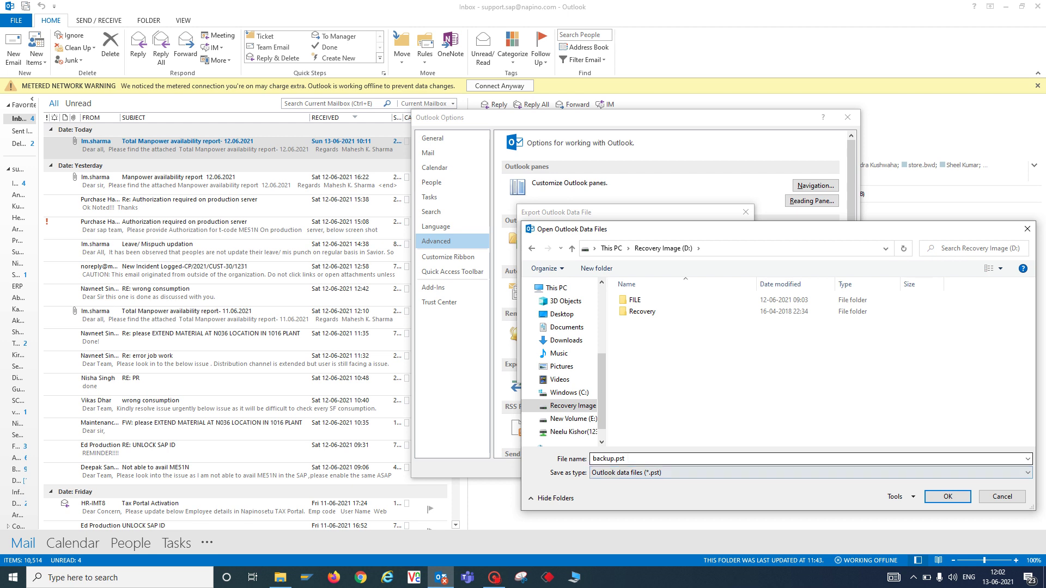
double_click(613, 457)
click(614, 458)
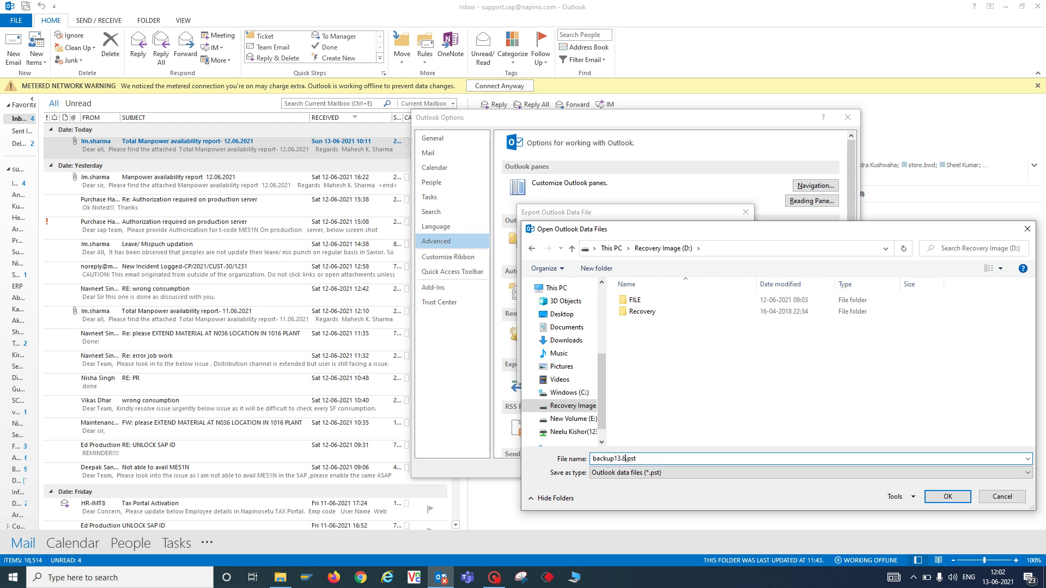
key(BackSpace)
key(BackSpace)
key(BackSpace)
text(1)
text(362)
text(0621)
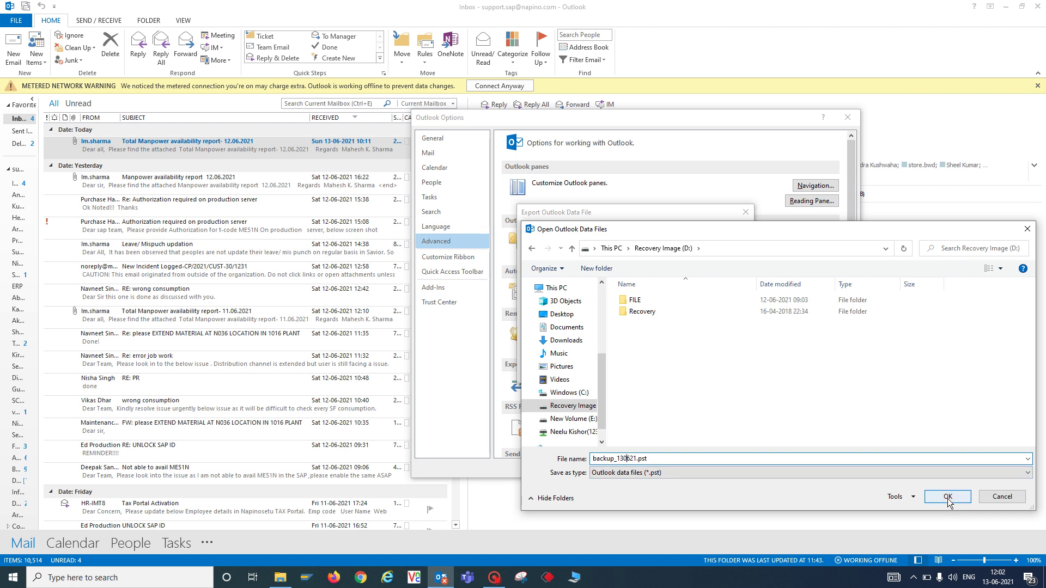
Finish the wizard for backup_130621.pst with a saved password, then switch to Firefox while it exports.
click(948, 503)
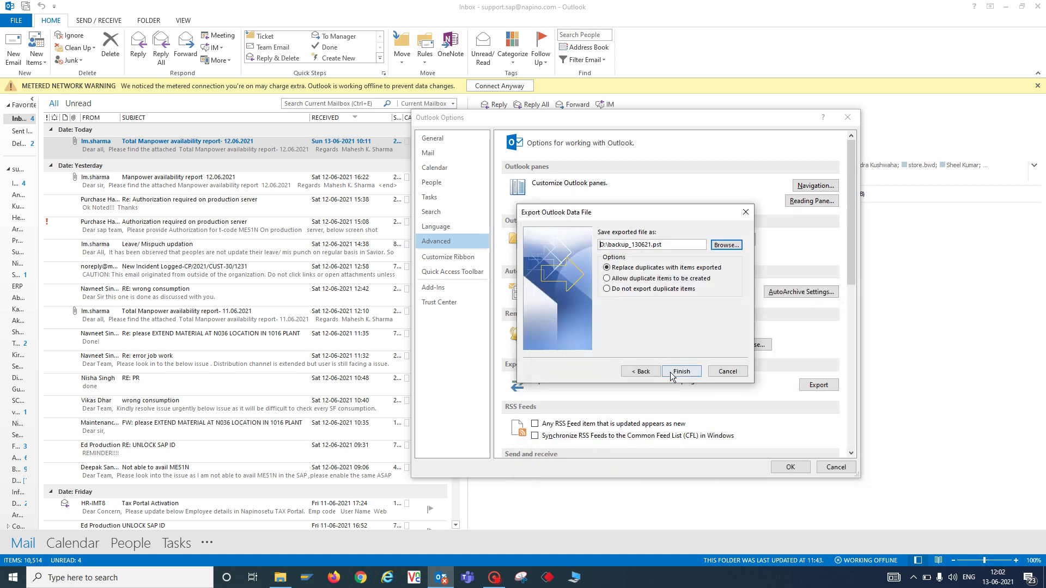
click(671, 373)
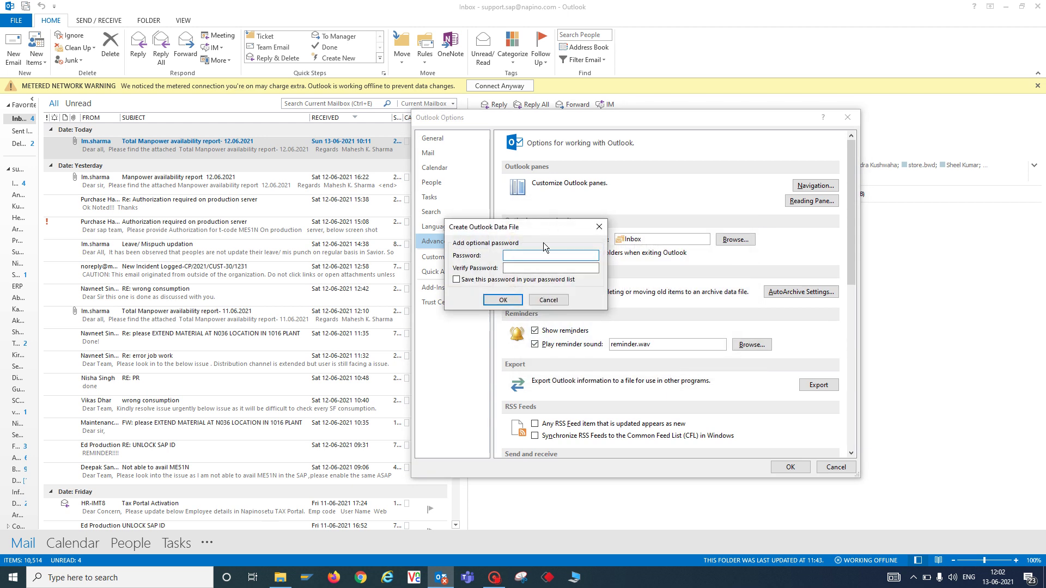
text(123)
click(514, 280)
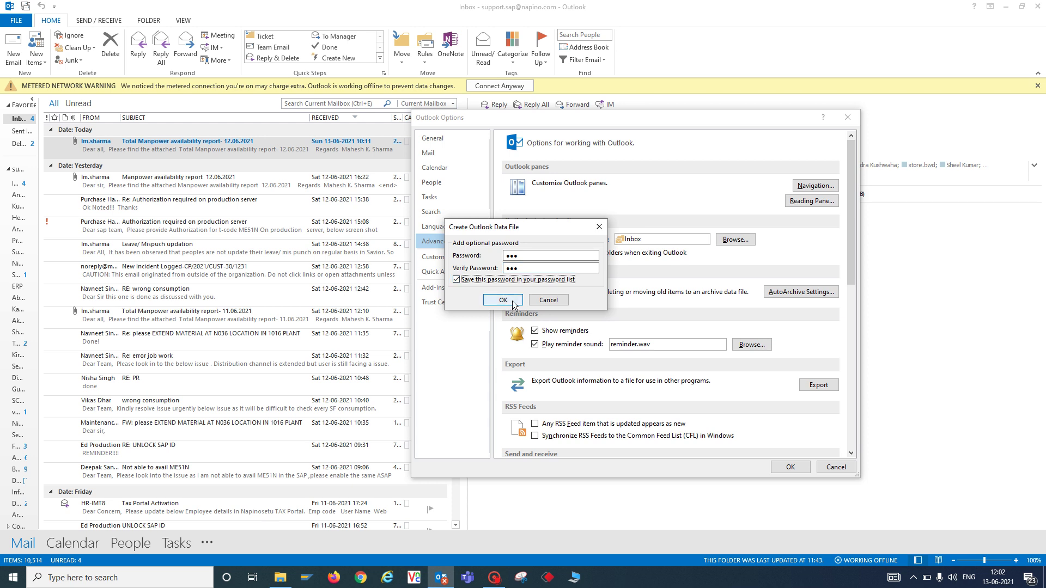
click(511, 300)
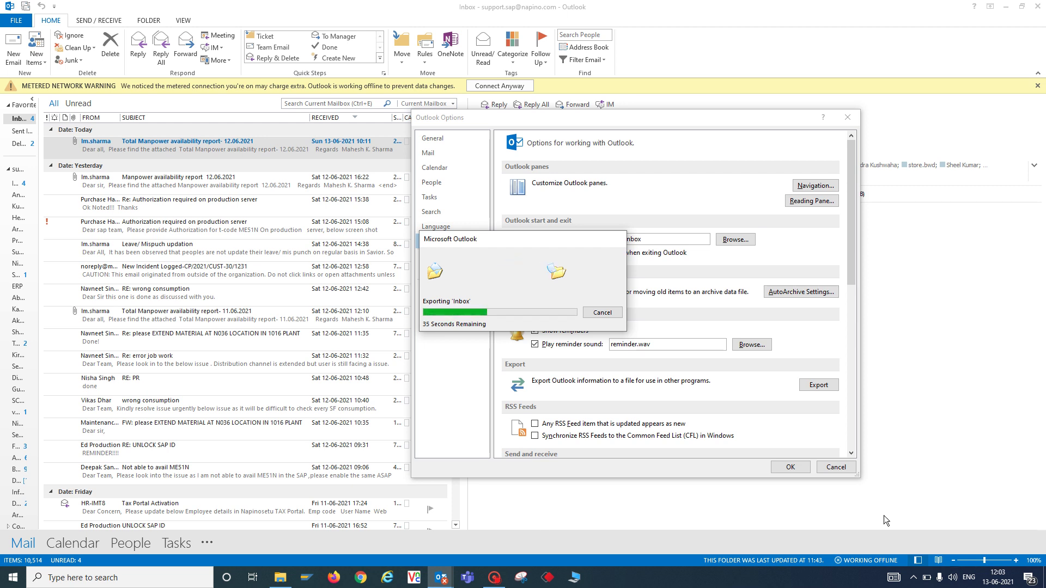
click(330, 580)
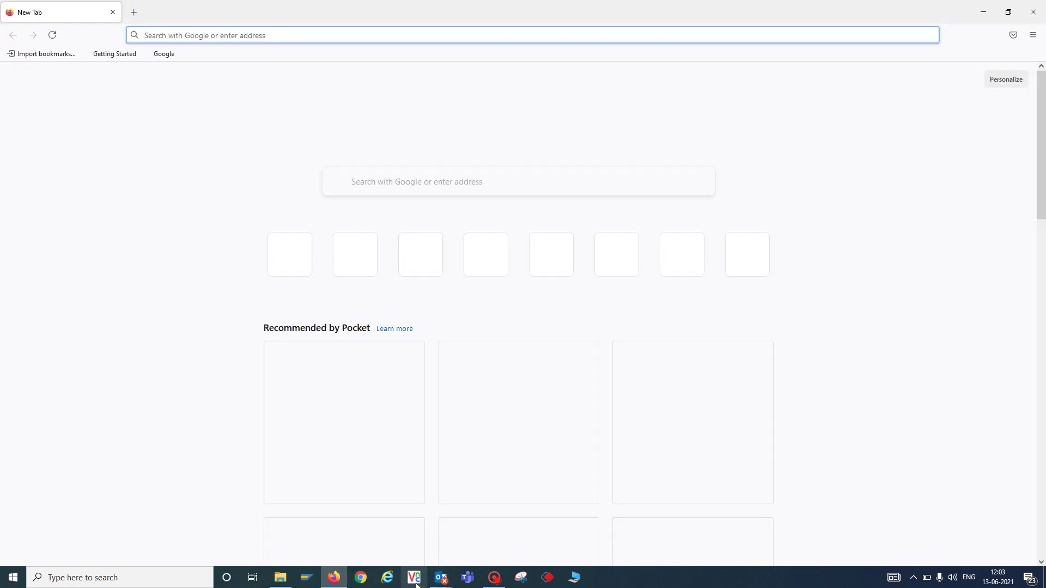
Bring up File Explorer's This PC, showing Recovery Image (D:) with 2.23 GB free.
click(575, 578)
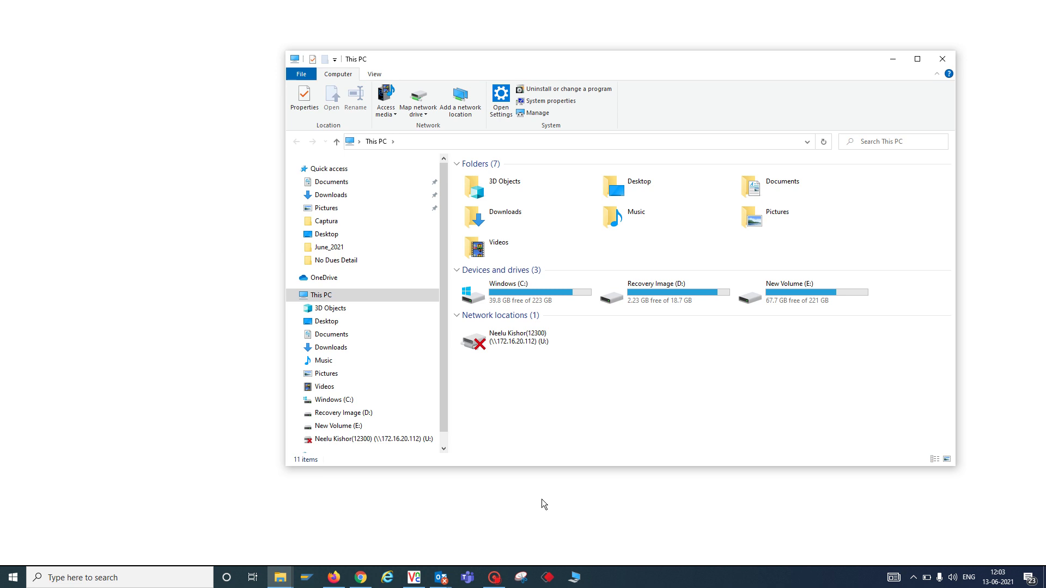
key(alt+Tab)
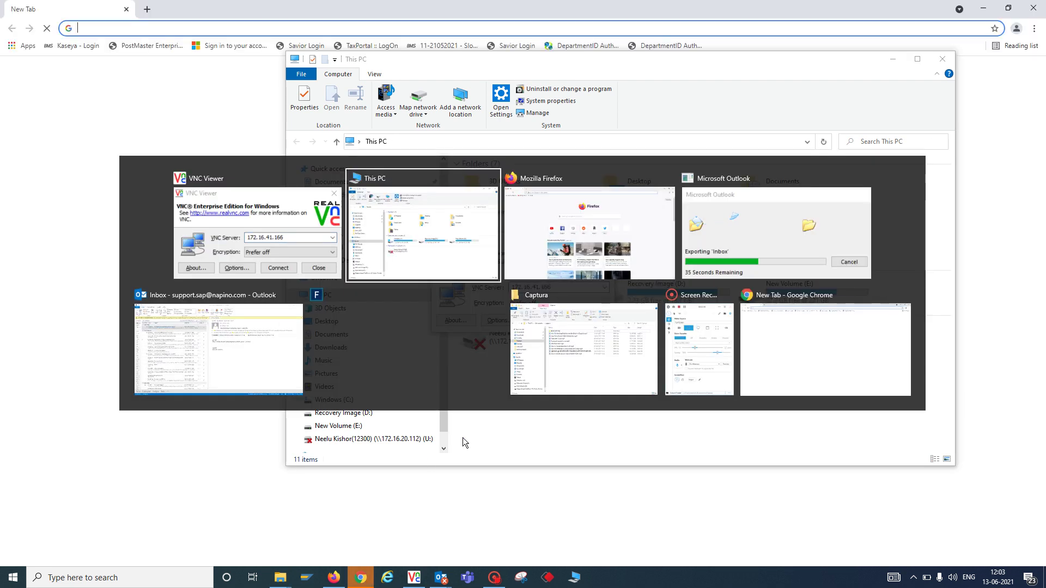
key(alt+Tab)
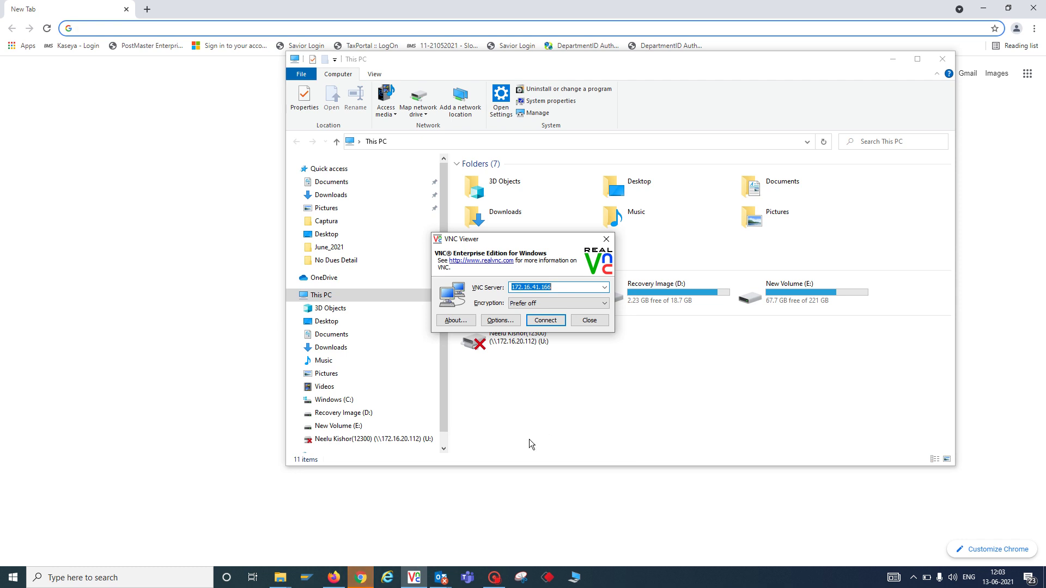
key(super+d)
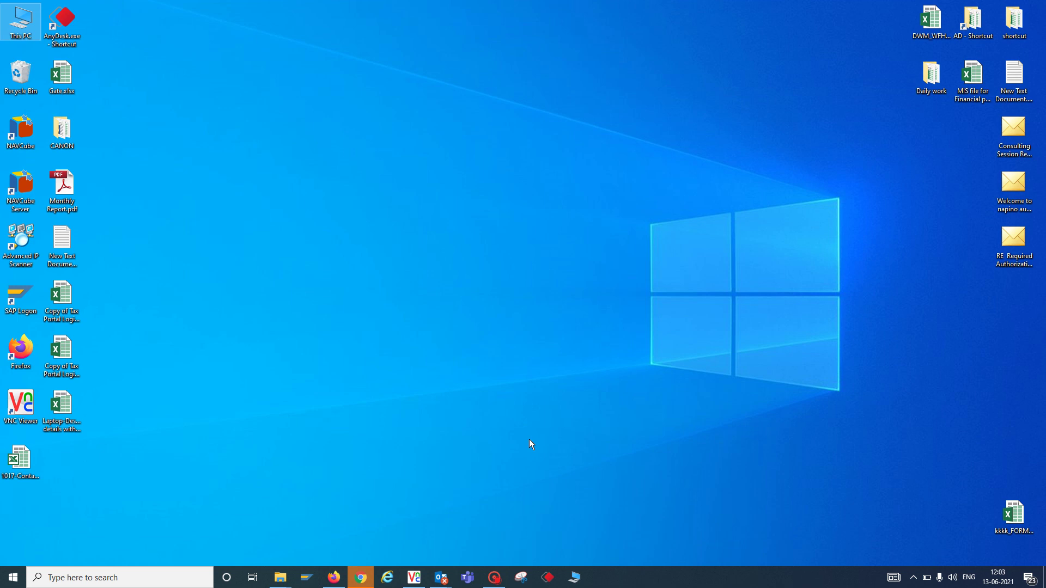
key(super+d)
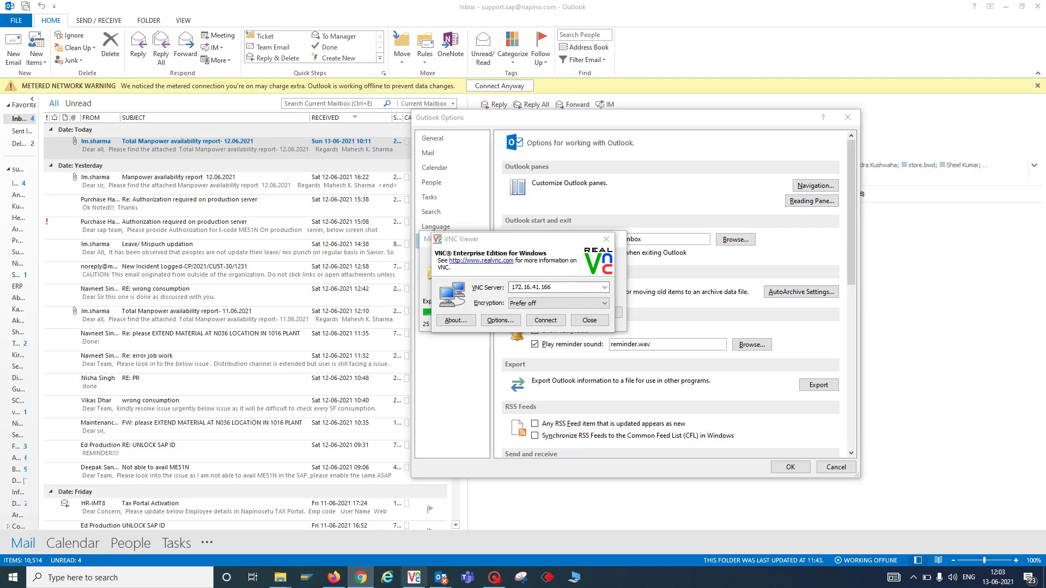
mouse_move(494, 578)
click(1043, 579)
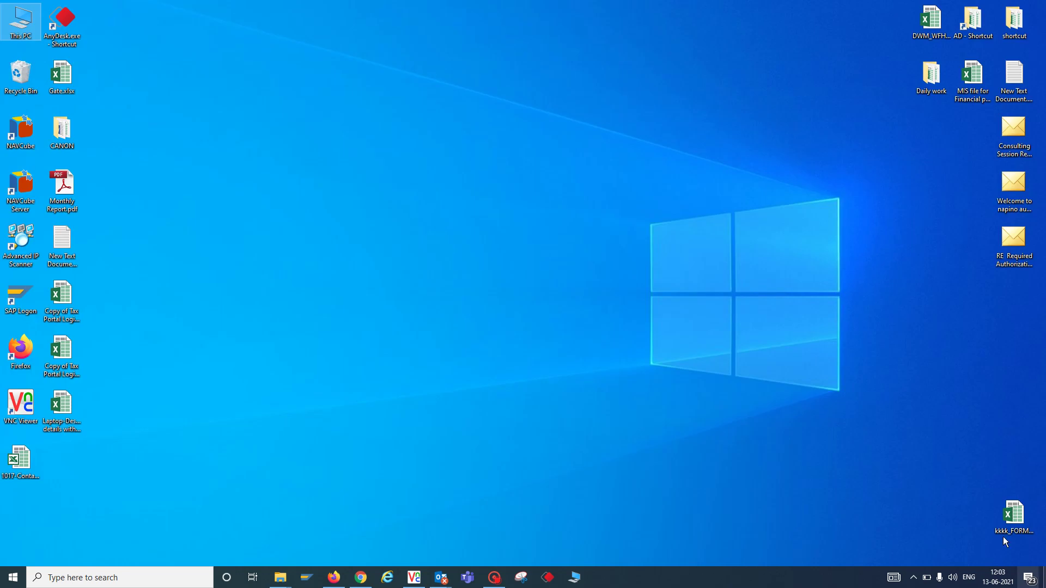
key(Return)
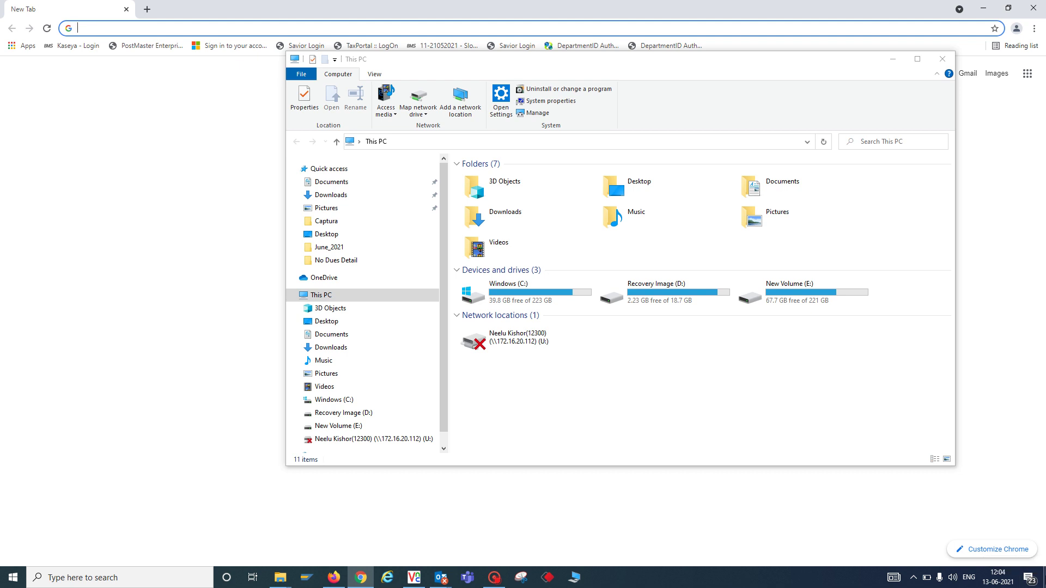
Check the Outlook Inbox export progress, then bring Chrome's Google New Tab page to the front.
click(1044, 578)
click(1044, 579)
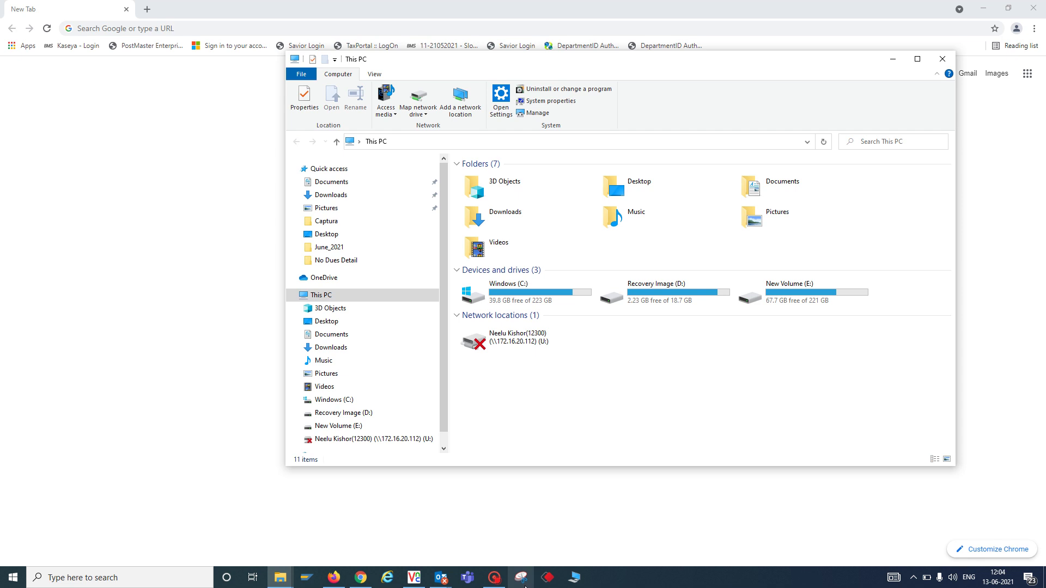
mouse_move(452, 580)
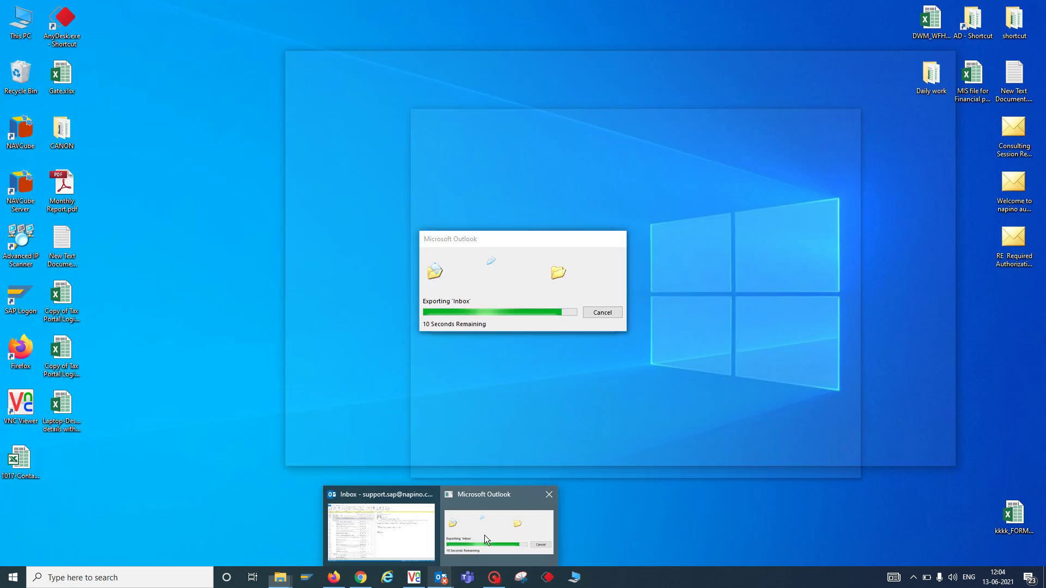
click(485, 535)
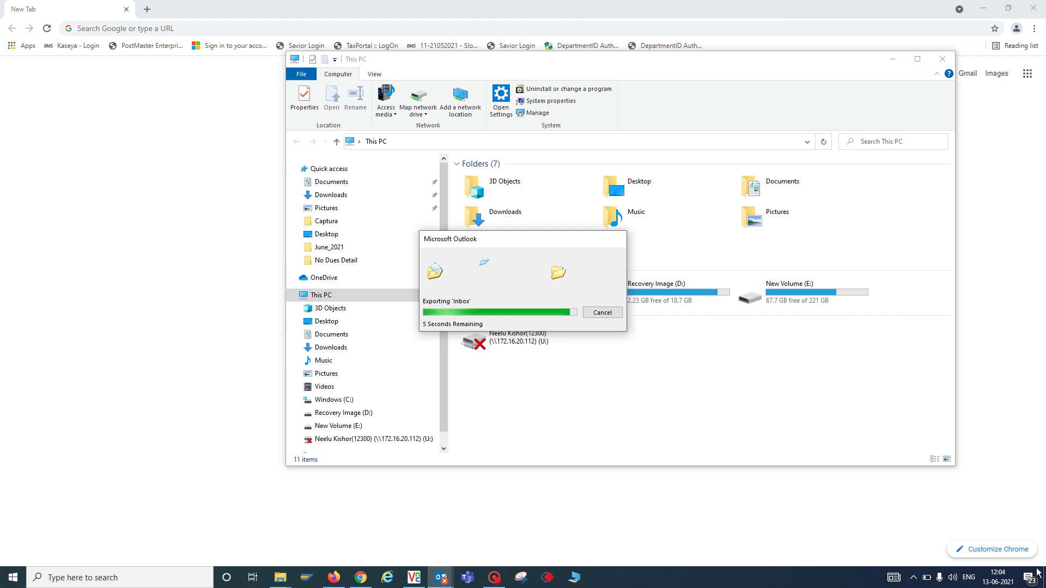
key(super+d)
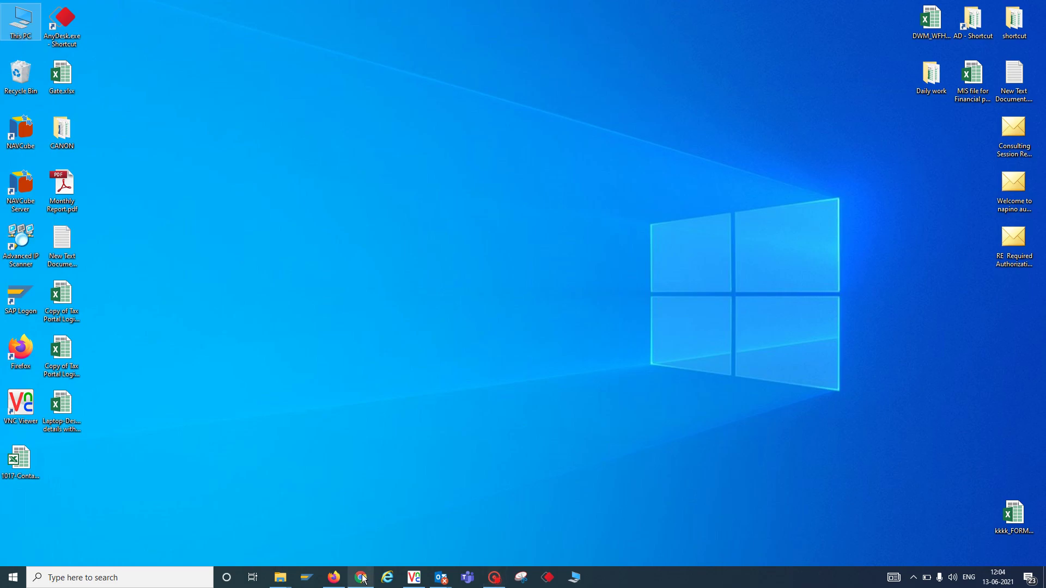
click(362, 578)
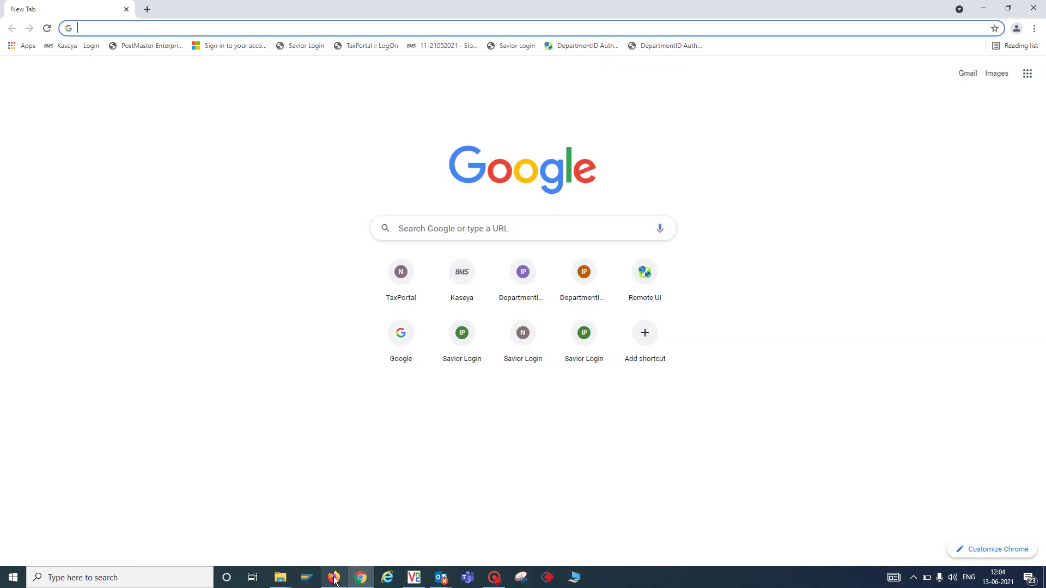
Open the star menu in Chrome's address bar to bookmark the New Tab page.
click(351, 555)
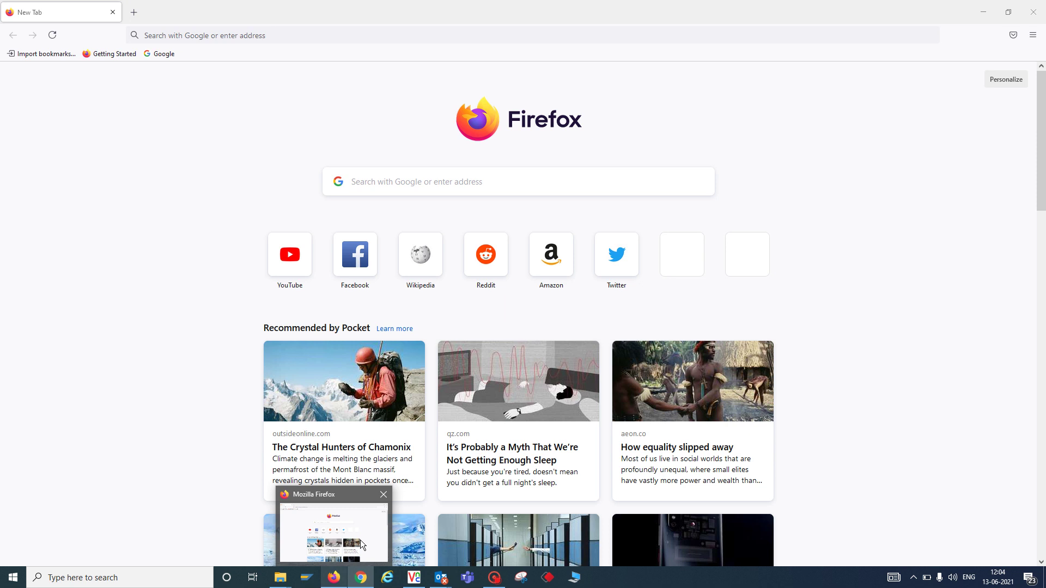
click(369, 586)
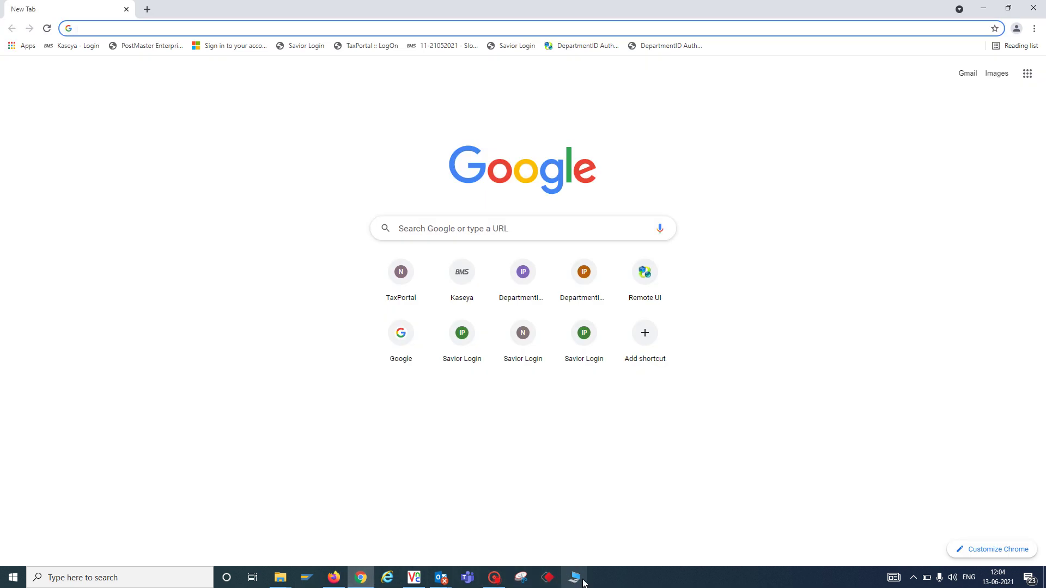
mouse_move(353, 574)
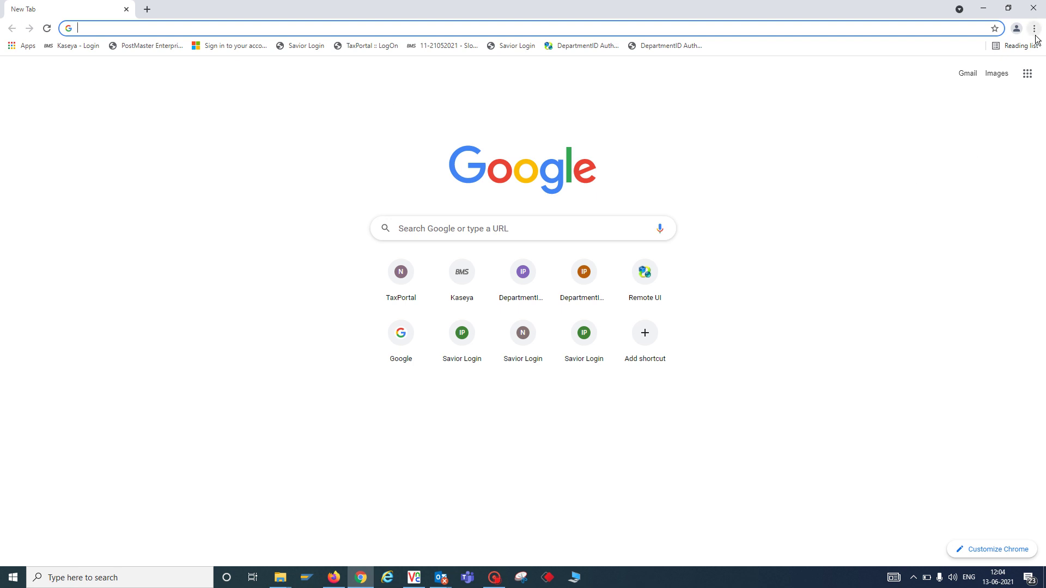
click(995, 28)
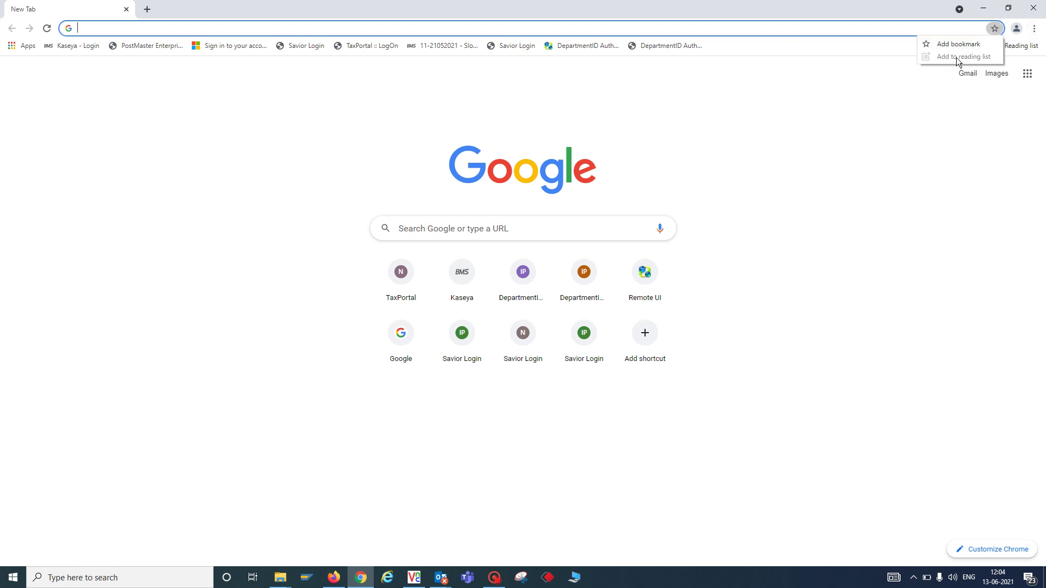
Bookmark the New Tab page onto the bookmarks bar.
click(964, 43)
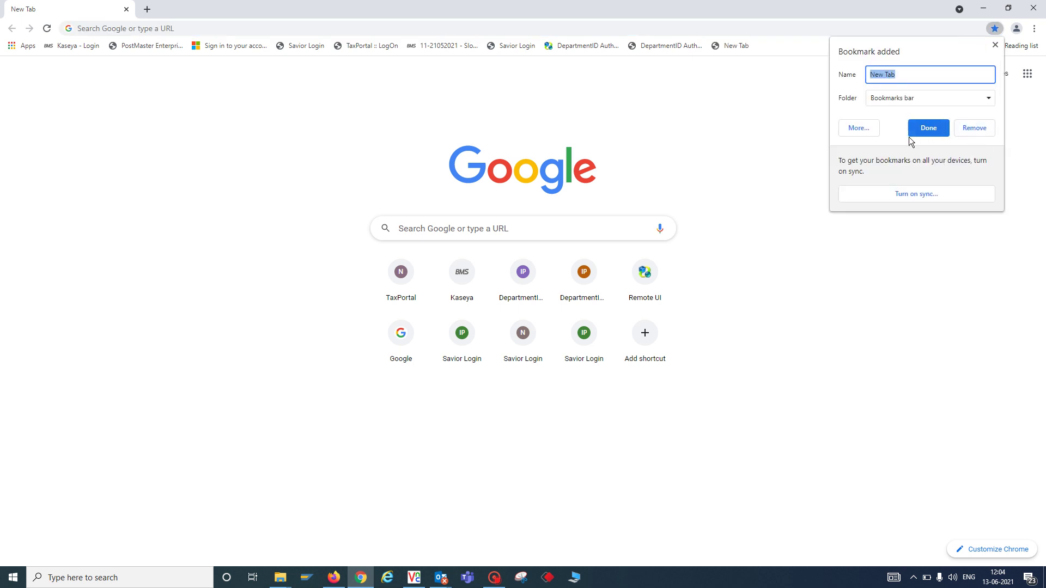
click(984, 102)
click(869, 270)
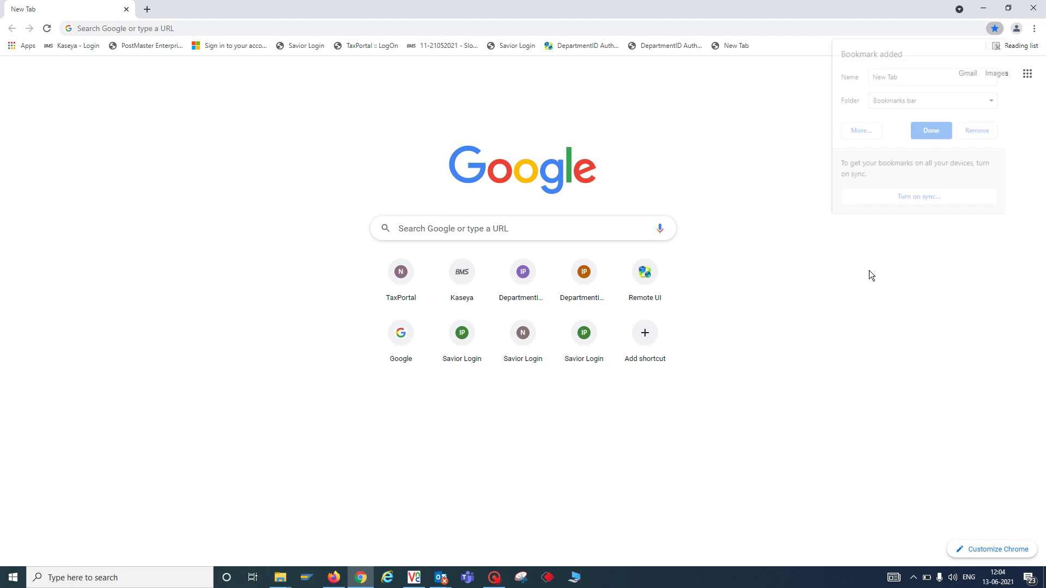
Open Chrome's Bookmark manager listing the Bookmarks bar entries.
click(1034, 30)
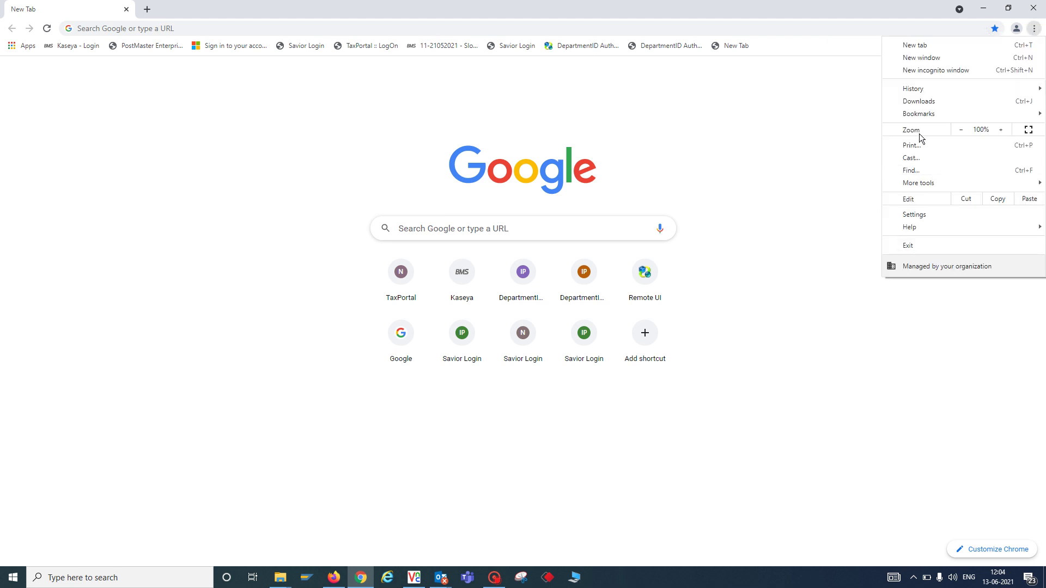
mouse_move(918, 116)
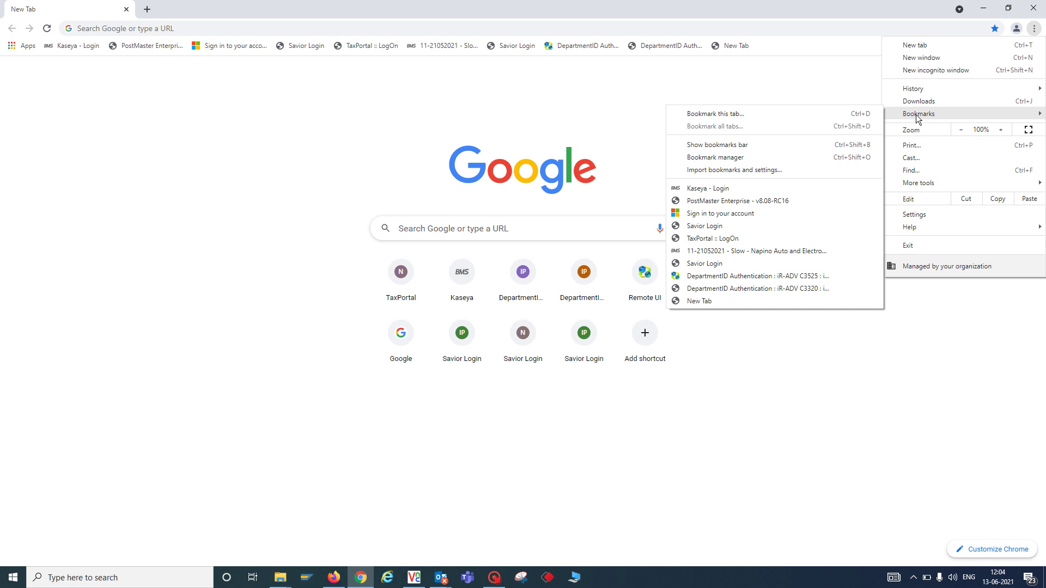
click(743, 158)
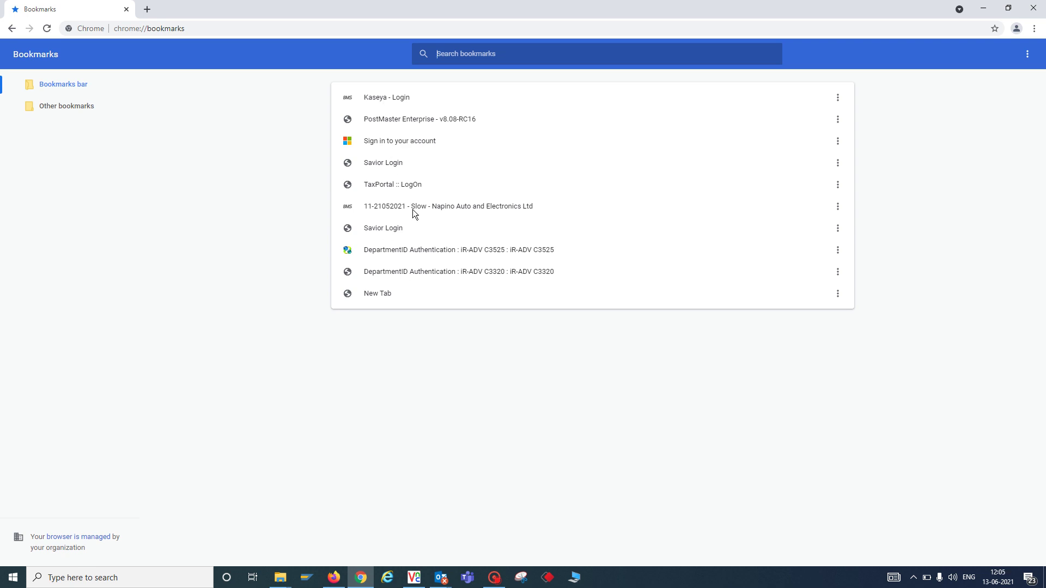
View context menus for the New Tab and iR-ADV C3320 bookmarks, then close Chrome.
right_click(370, 297)
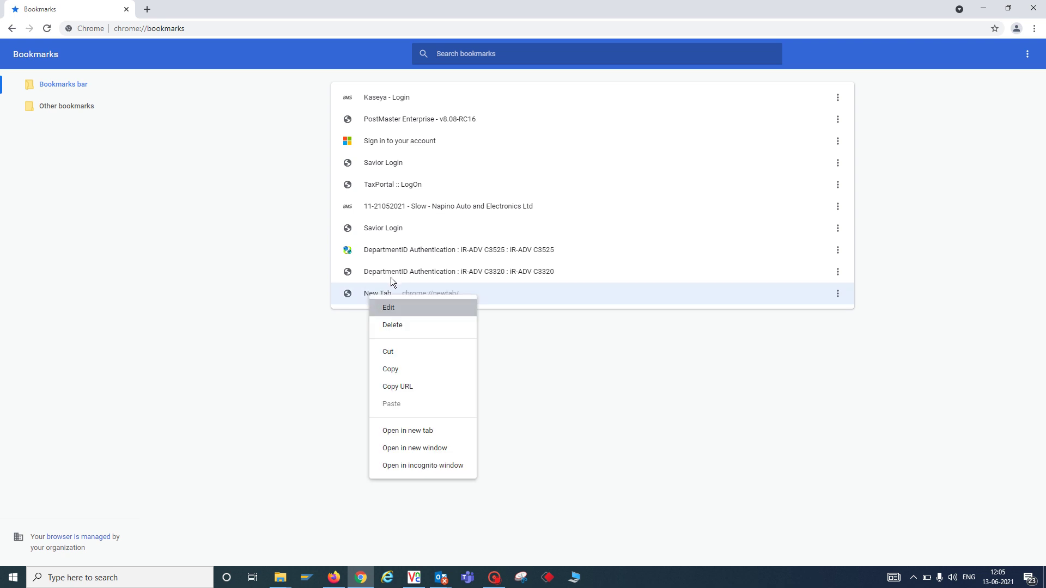
right_click(391, 278)
right_click(385, 276)
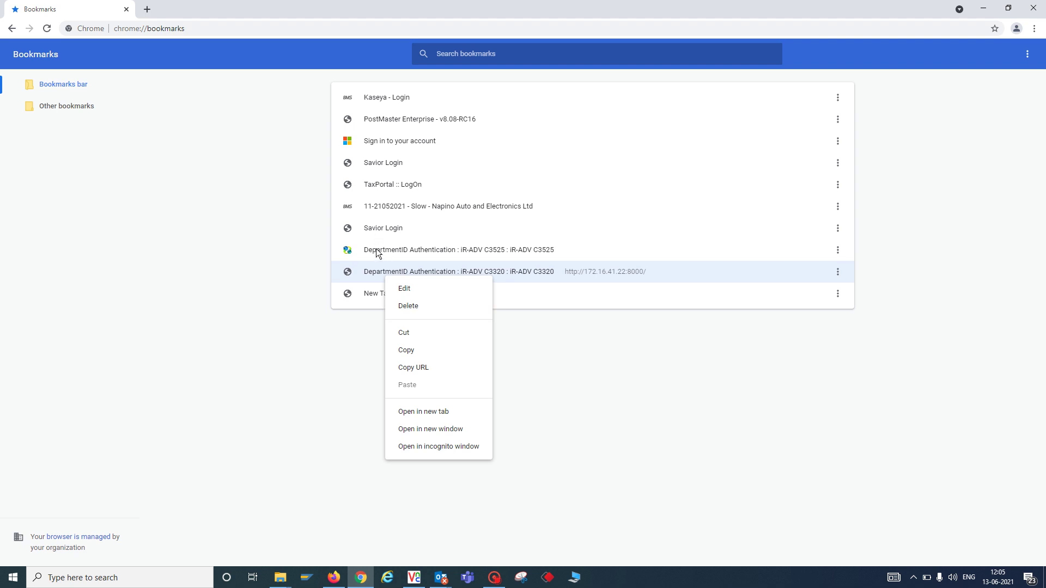
click(610, 407)
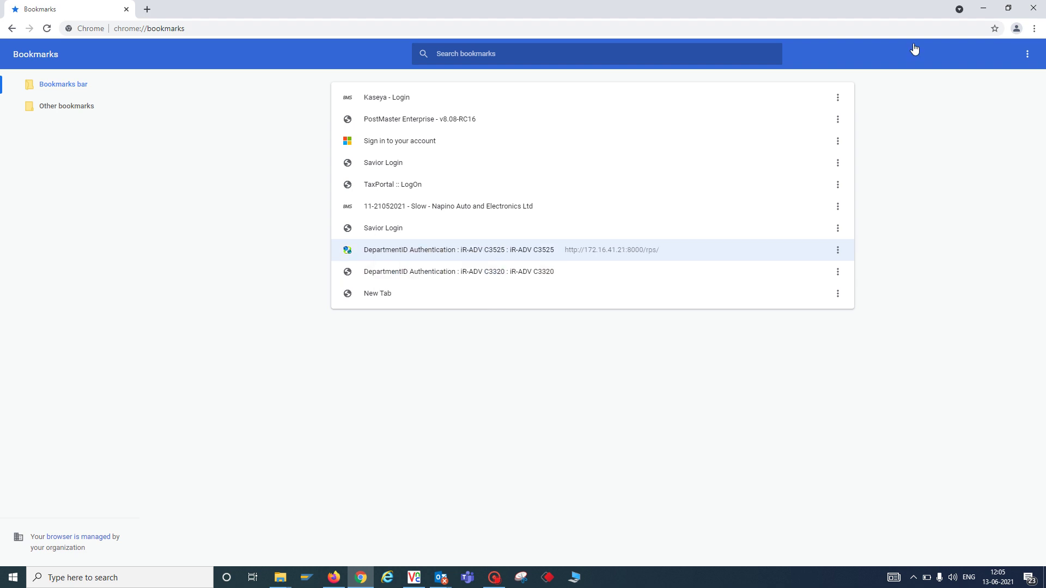
click(1033, 8)
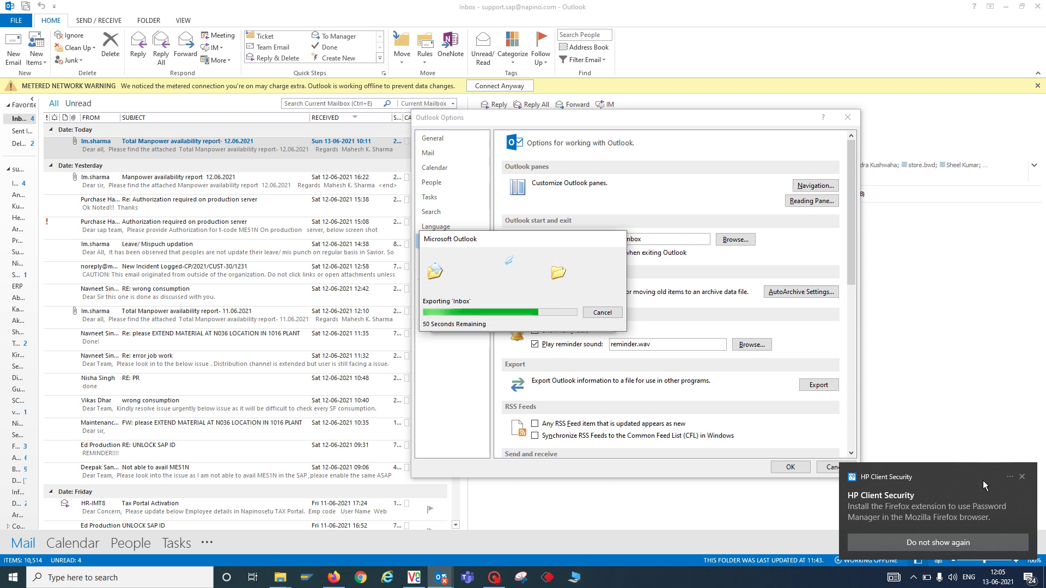
click(1044, 578)
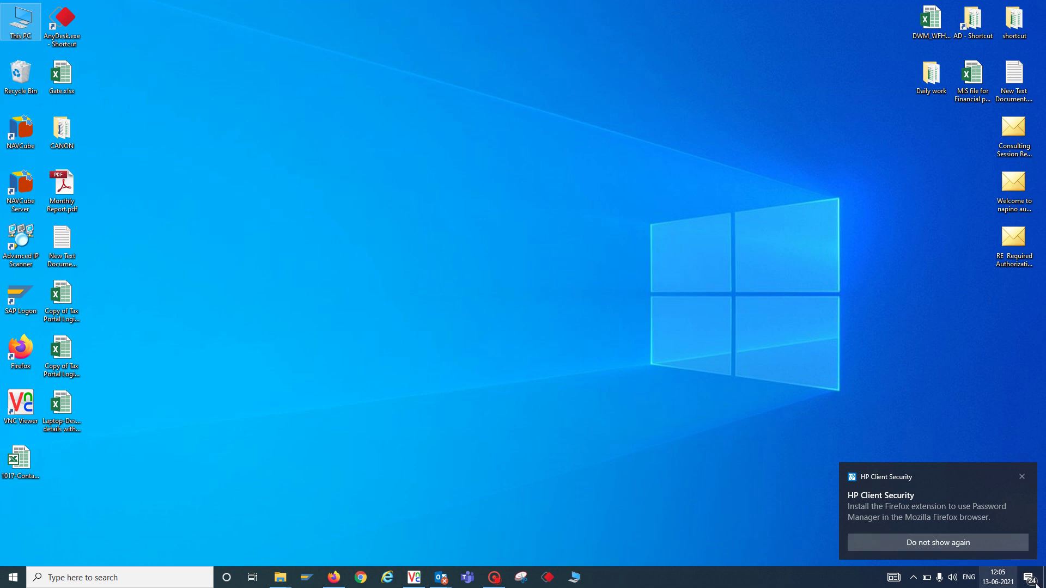
key(super+d)
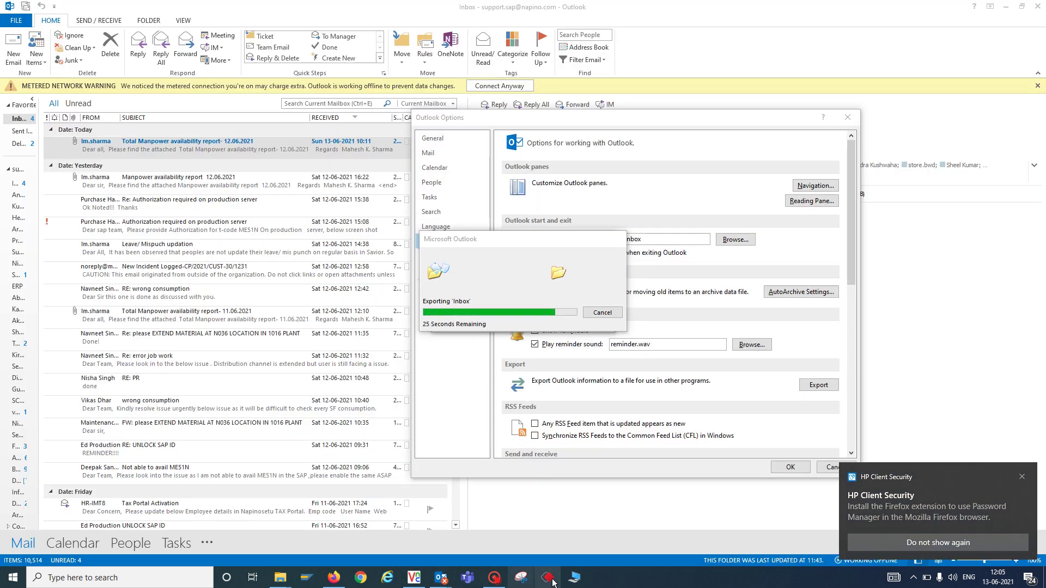
mouse_move(495, 579)
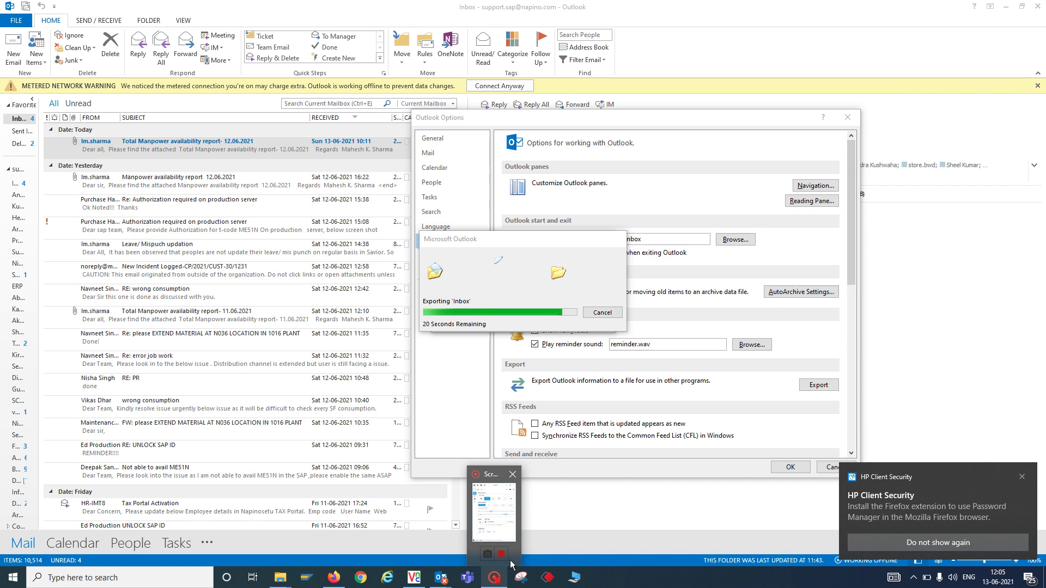
mouse_move(492, 520)
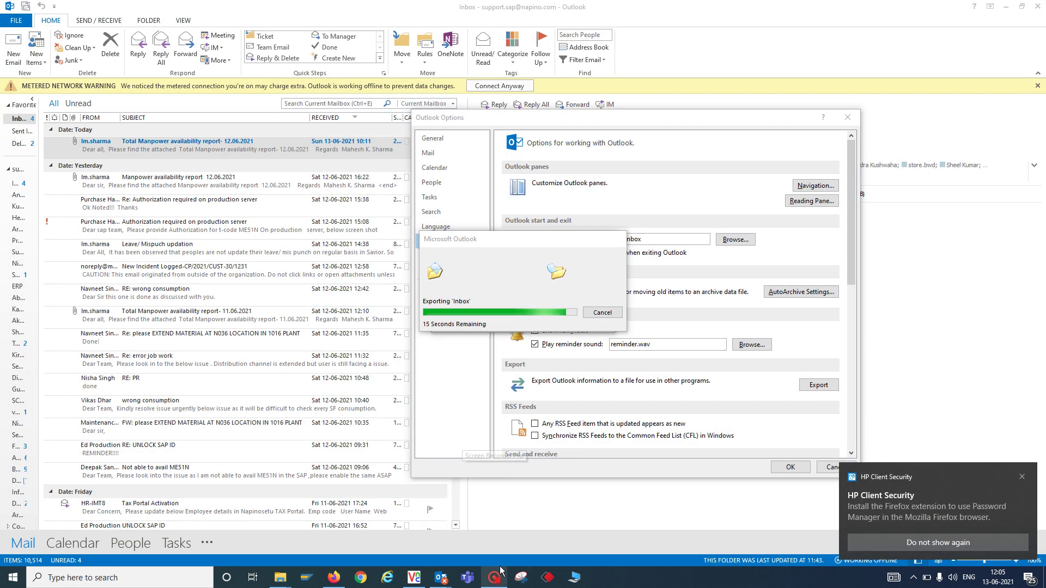